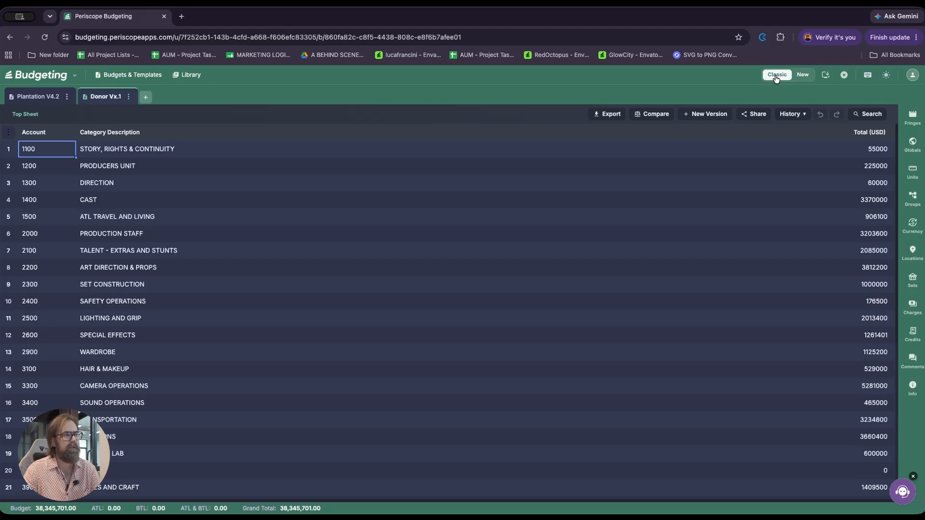
# - Switch the budget to the New layout, drilling into the Producers Unit category and back out to the top sheet
pyautogui.click(803, 76)
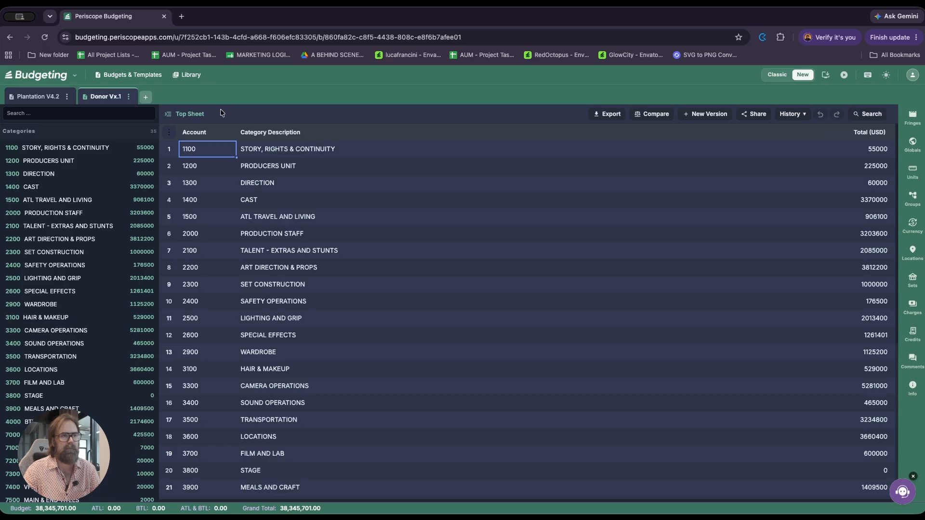
pyautogui.click(249, 168)
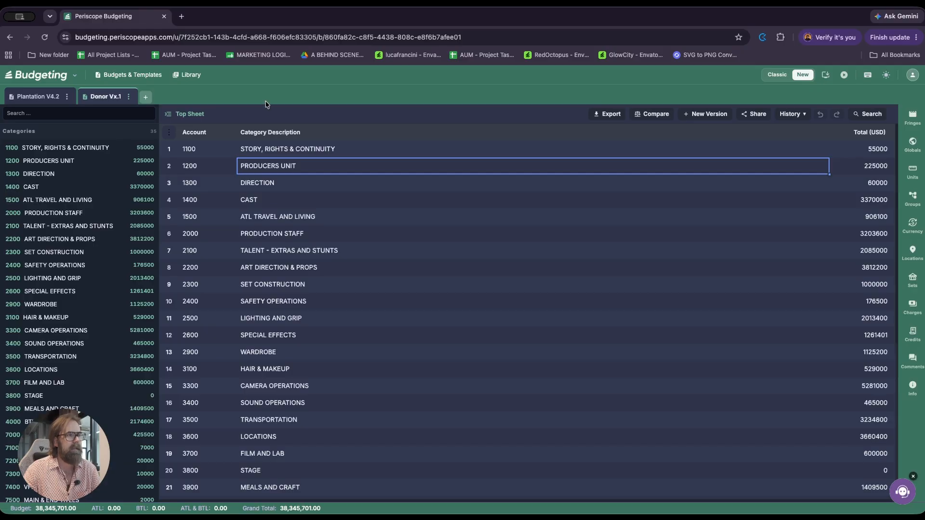
pyautogui.press('Return')
pyautogui.press('Return')
pyautogui.press('Escape')
pyautogui.press('Escape')
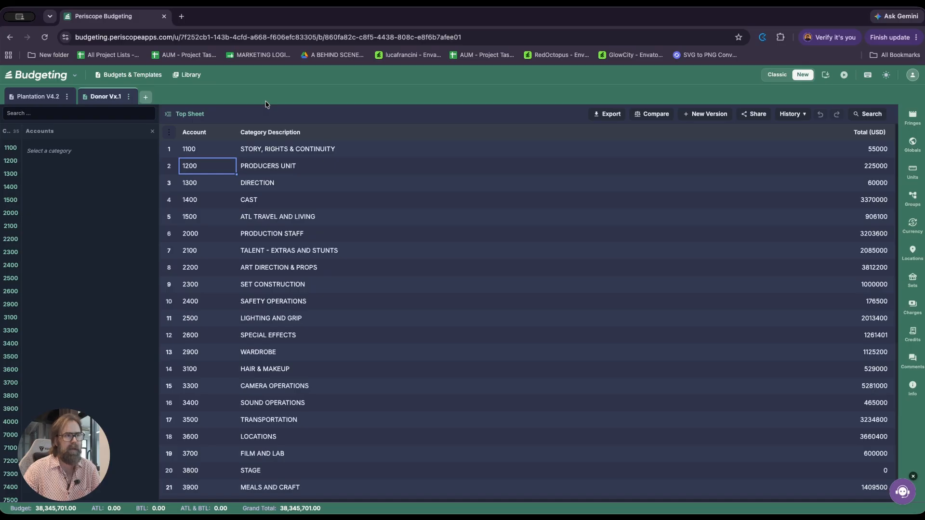
# - Open the Producers Unit category again and page forward through the categories to 1400 Cast
pyautogui.press('Return')
pyautogui.press('pagedown')
pyautogui.press('pagedown')
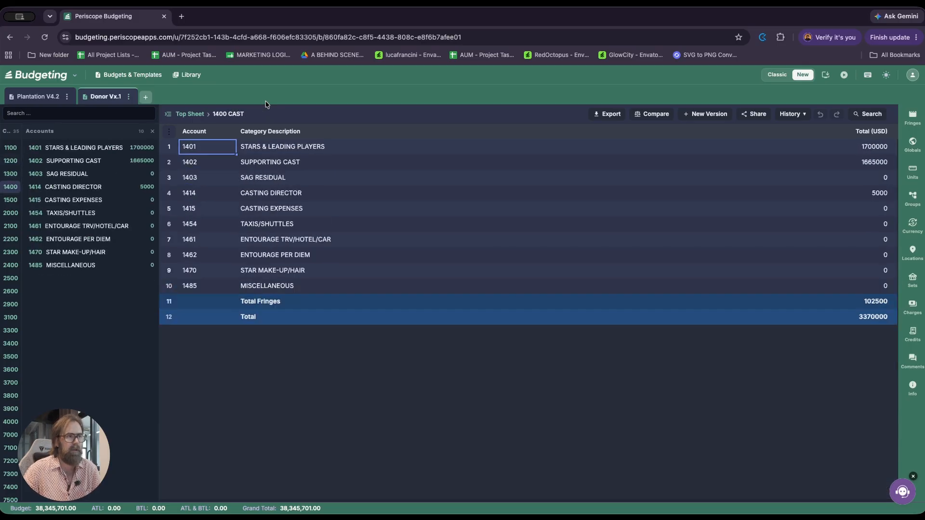
# - View the Production Staff category and the Lighting & Grip Equipment Package account under Lighting and Grip
pyautogui.moveTo(7, 191)
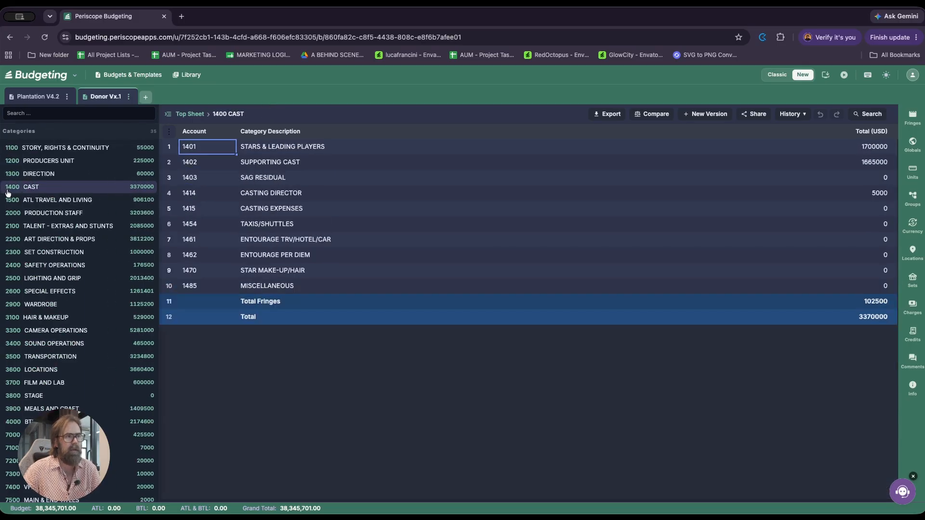
pyautogui.click(39, 214)
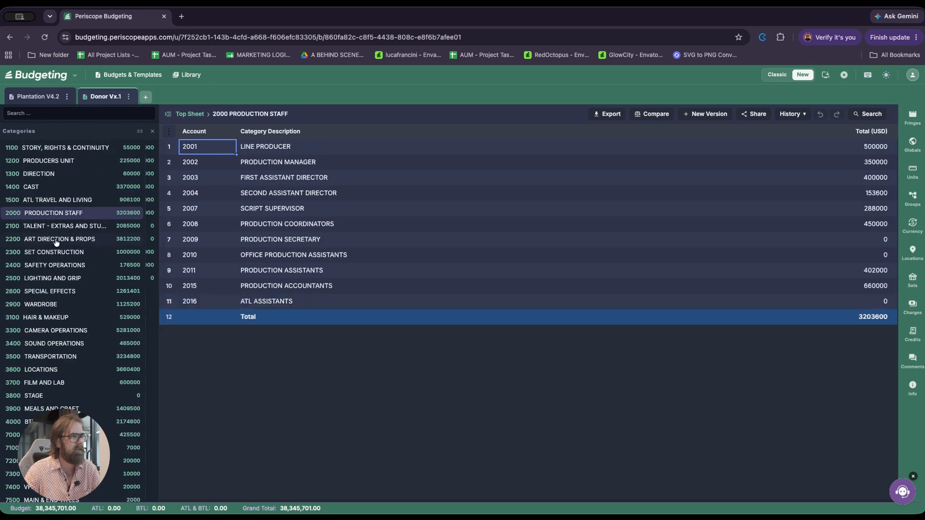
pyautogui.moveTo(4, 248)
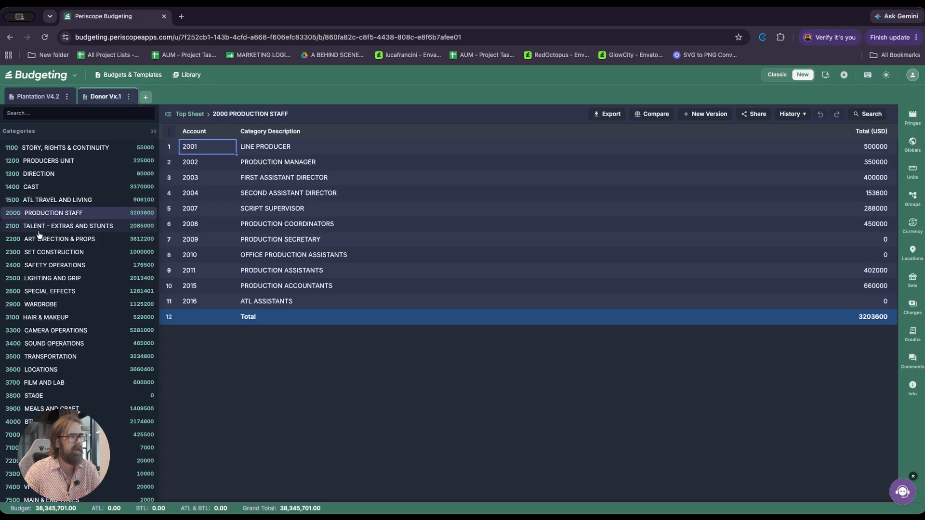
pyautogui.click(46, 279)
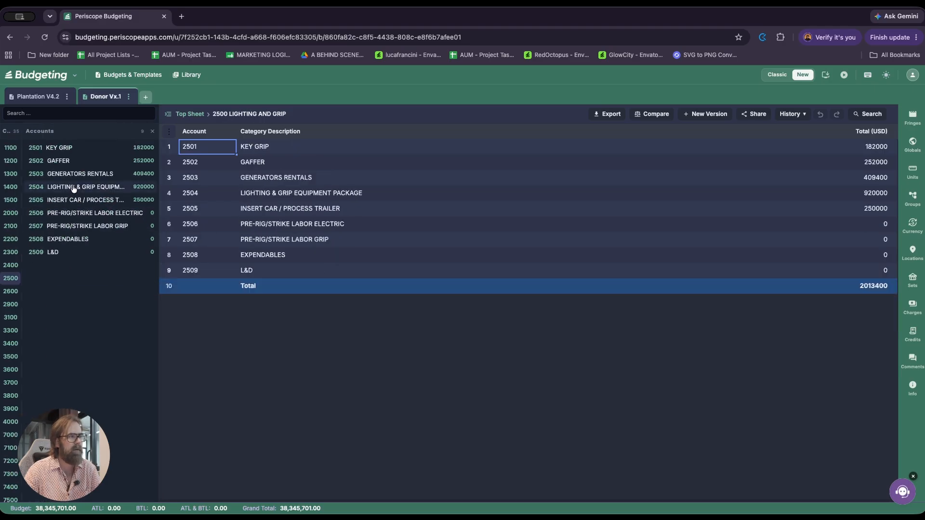
pyautogui.click(74, 188)
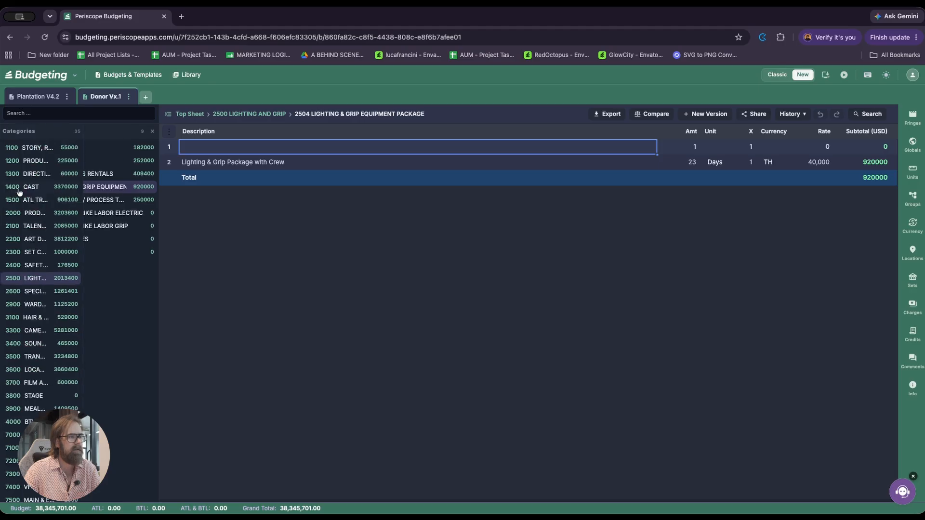
# - Browse from Camera Operations to the Hard Drives account under Film and Lab, ending in the Cast category
pyautogui.moveTo(16, 199)
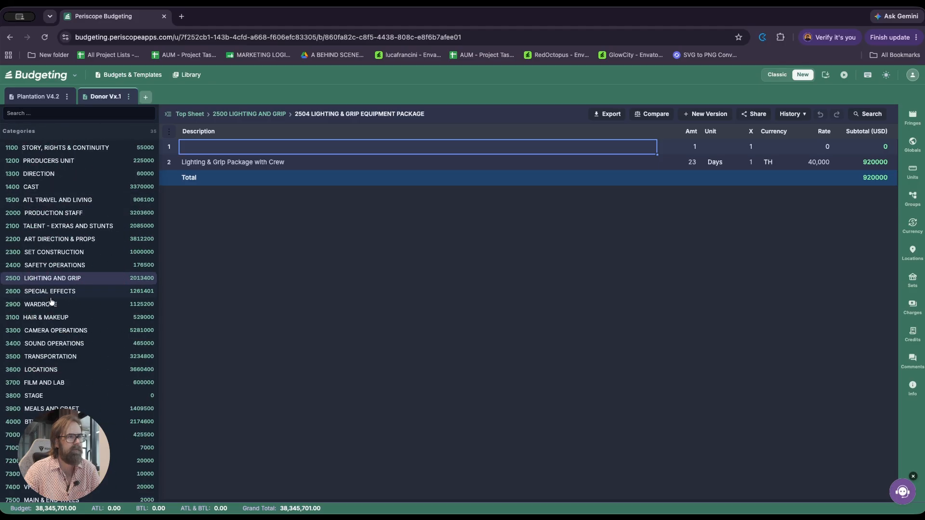
pyautogui.click(44, 332)
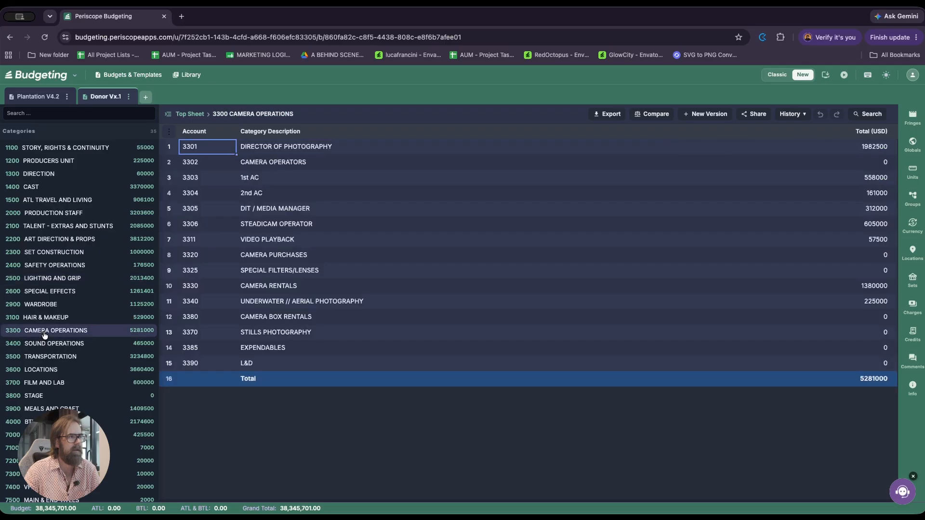
pyautogui.click(42, 382)
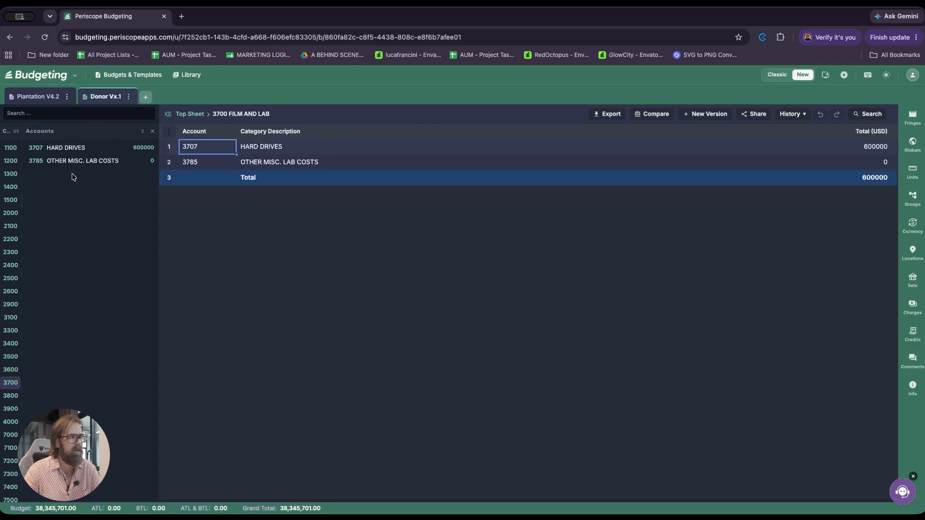
pyautogui.click(60, 149)
pyautogui.moveTo(19, 281)
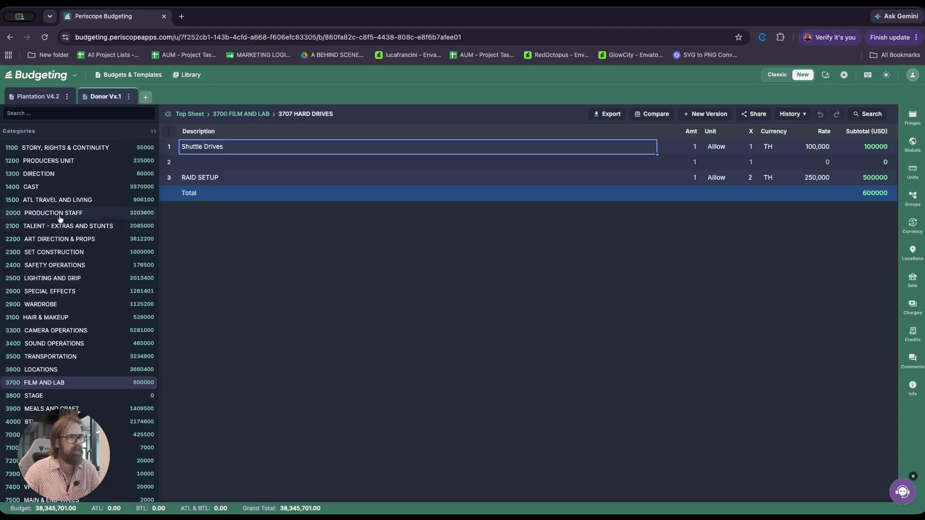
pyautogui.click(57, 188)
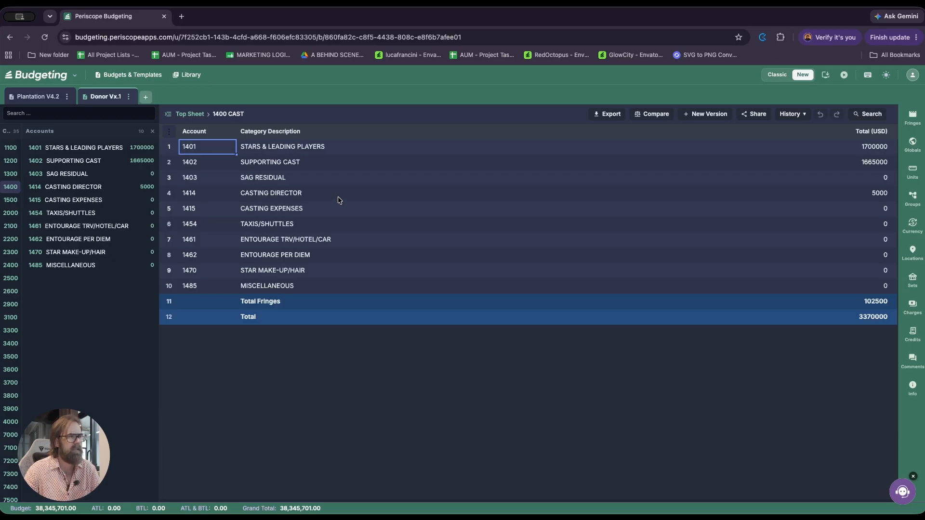
# - Create a new blank budget named "Tutorial"
pyautogui.click(123, 75)
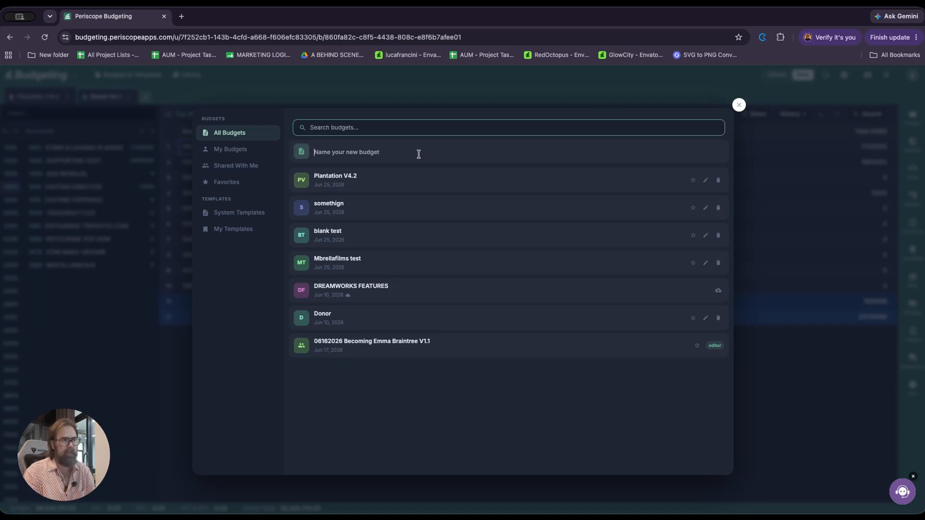
pyautogui.write('Tutorial')
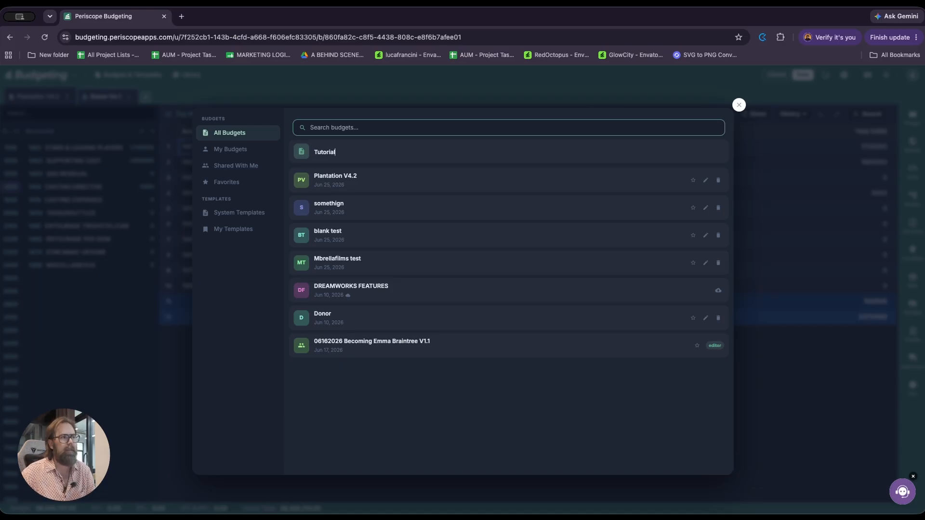
pyautogui.press('Return')
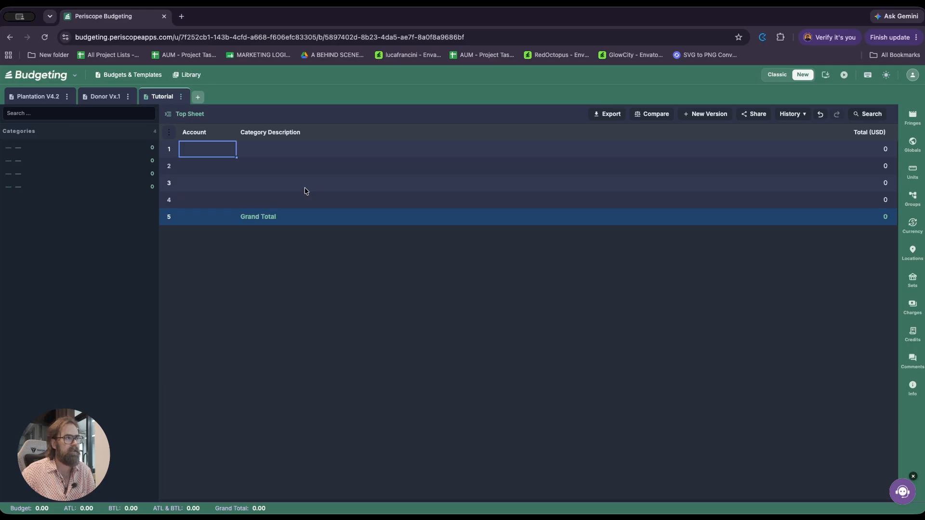
# - Look through the list of system templates for a suitable budget template
pyautogui.click(136, 79)
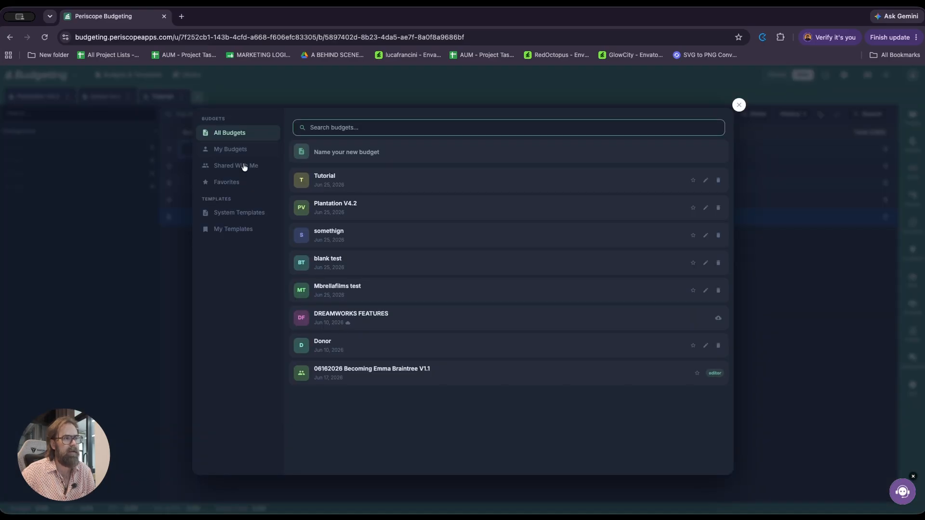
pyautogui.click(238, 216)
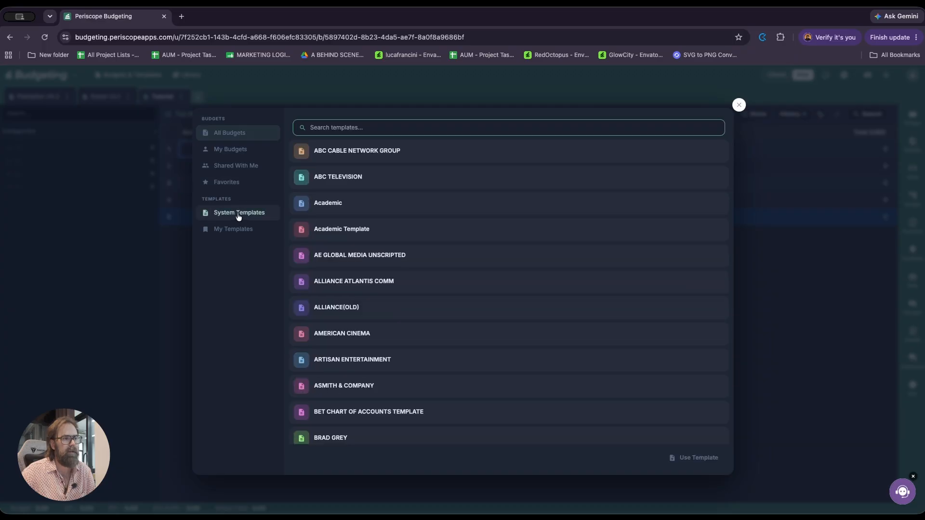
pyautogui.scroll(-5, 347, 198)
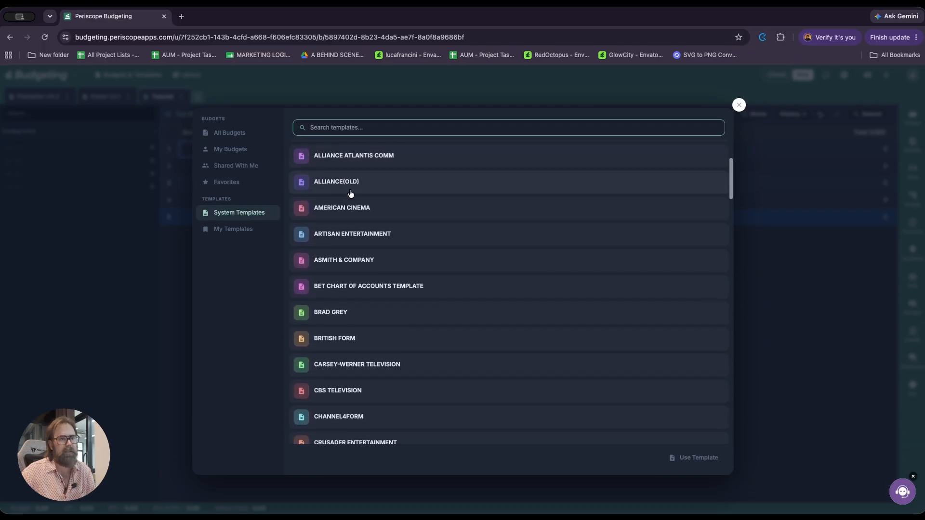
pyautogui.scroll(-5, 350, 193)
pyautogui.scroll(-15, 351, 193)
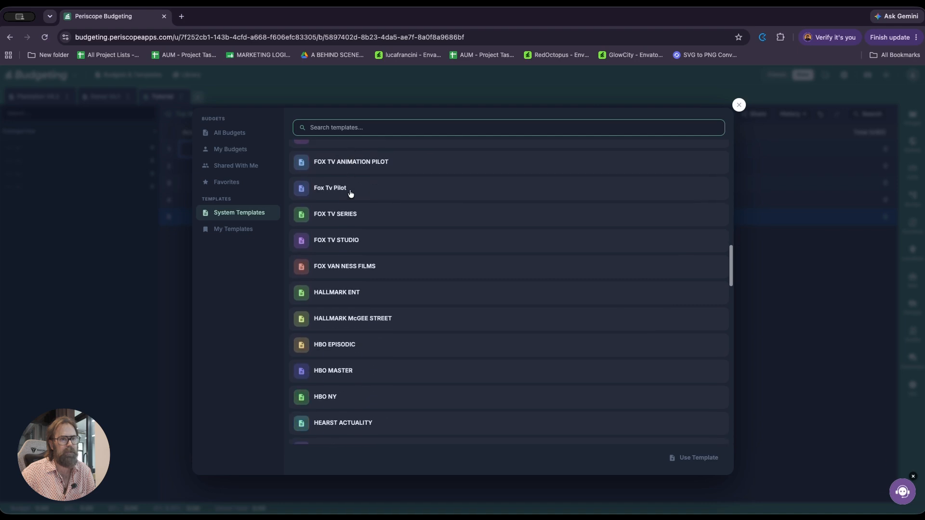
pyautogui.scroll(-20, 351, 194)
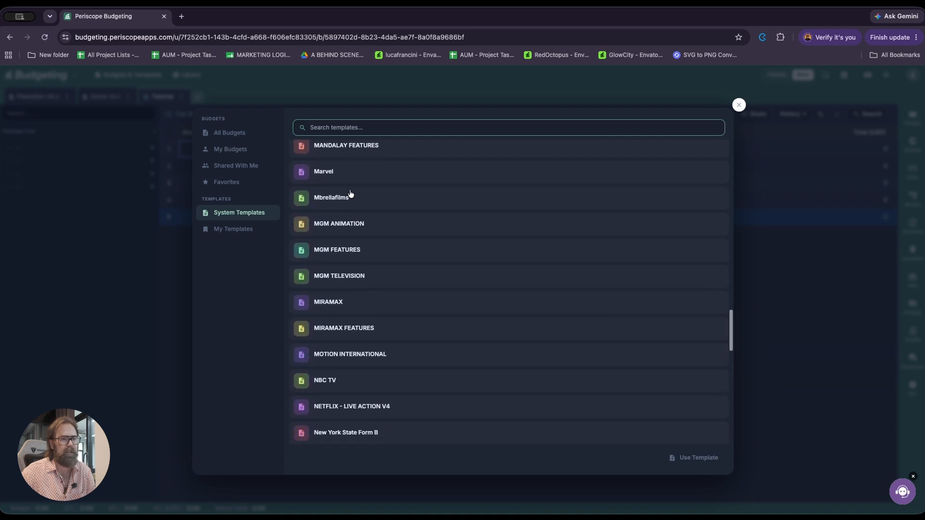
pyautogui.scroll(-6, 350, 194)
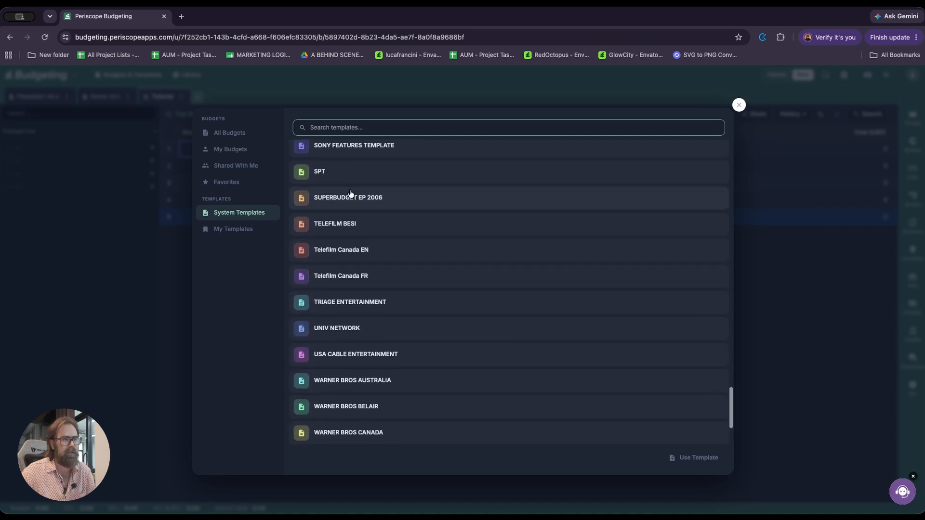
pyautogui.scroll(20, 350, 194)
pyautogui.scroll(20, 350, 193)
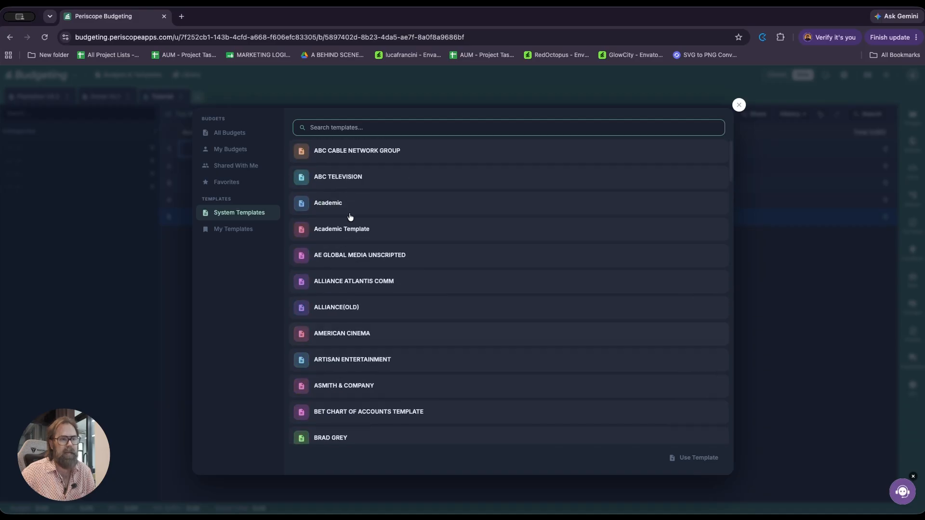
pyautogui.scroll(-1, 358, 275)
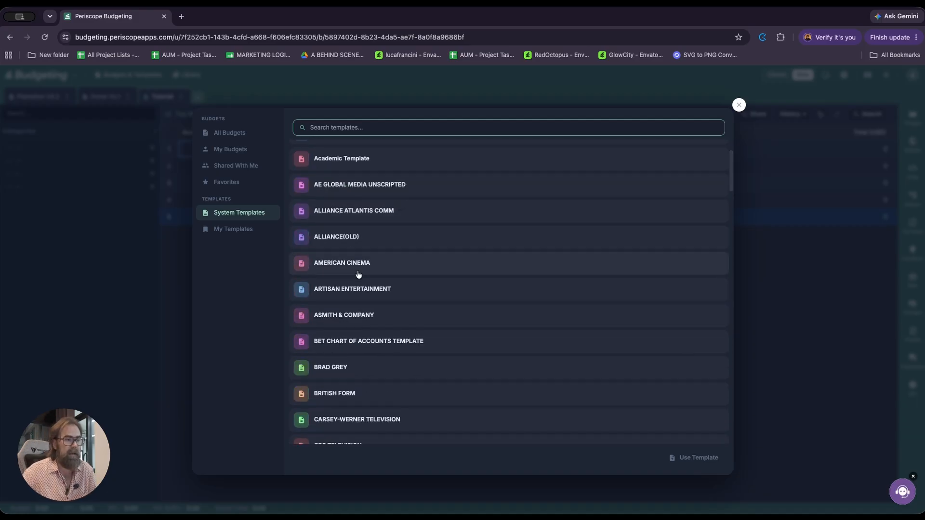
pyautogui.scroll(-20, 344, 299)
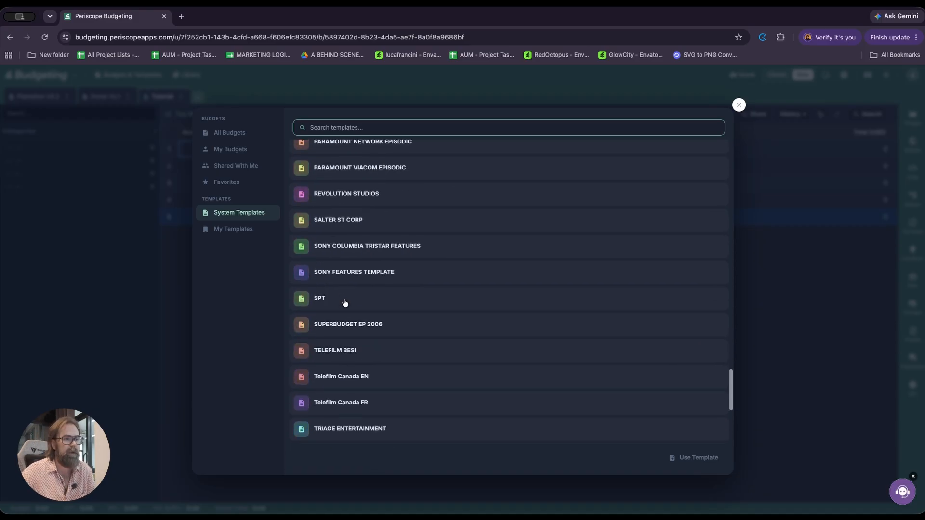
pyautogui.scroll(9, 341, 372)
pyautogui.scroll(5, 340, 372)
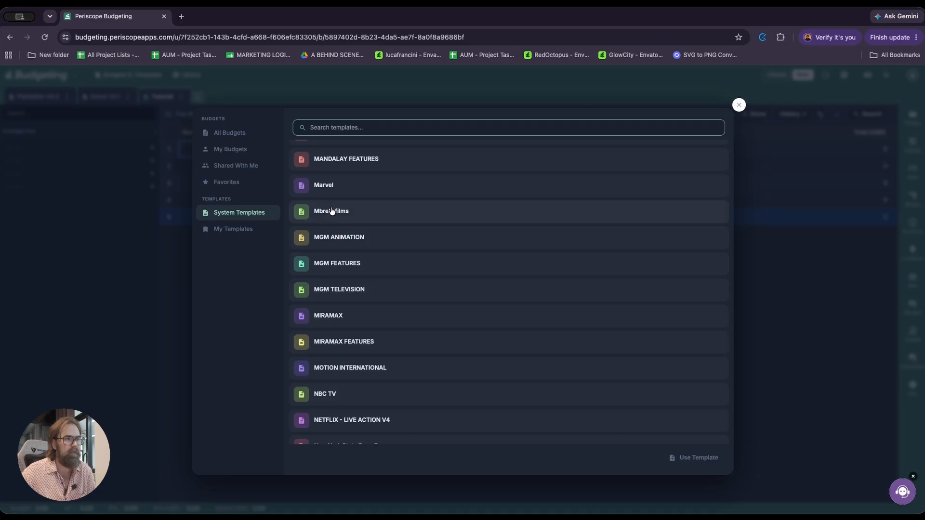
# - Create a budget named "Tutorial Template" from the Mbrellafilms system template
pyautogui.click(331, 212)
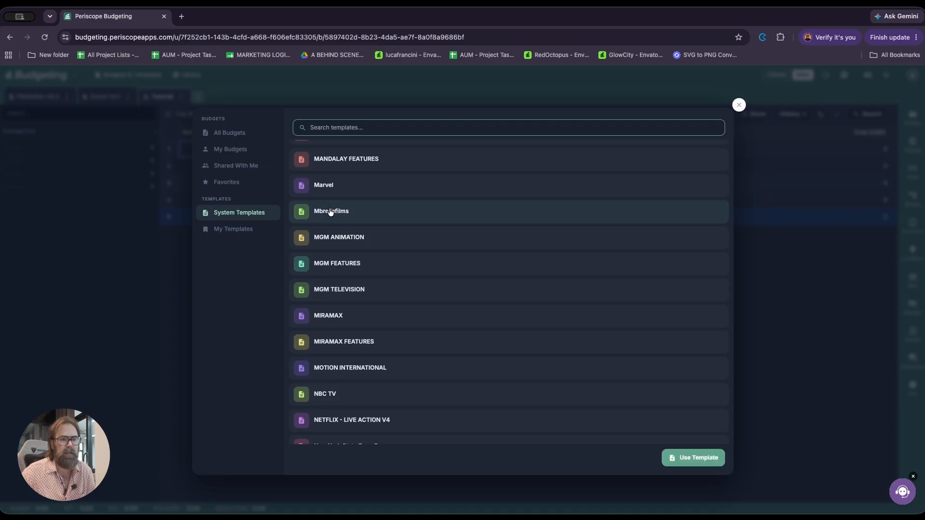
pyautogui.click(700, 461)
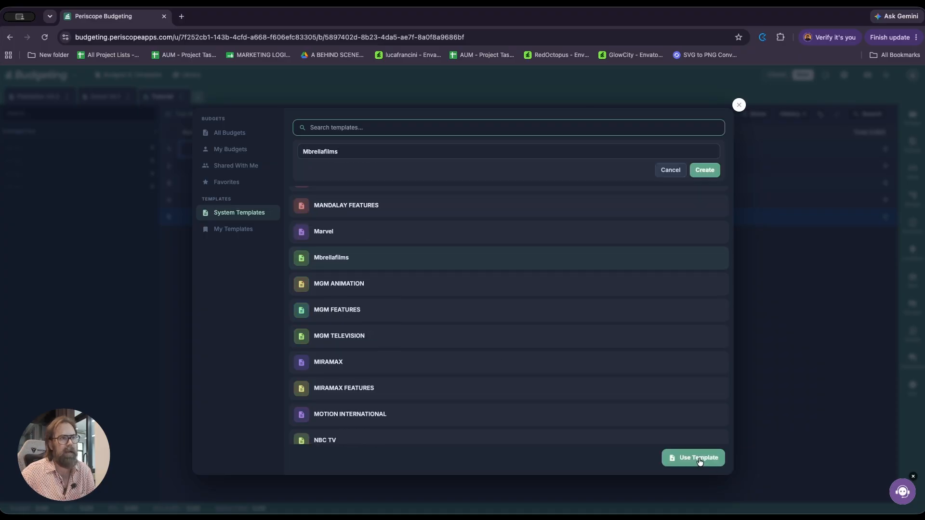
pyautogui.doubleClick(344, 151)
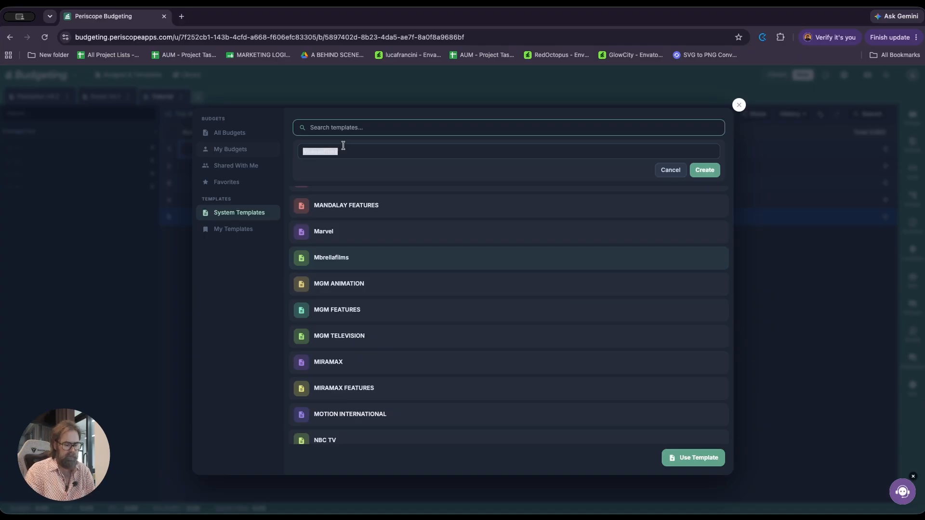
pyautogui.write('Tutorial Template')
pyautogui.press('Return')
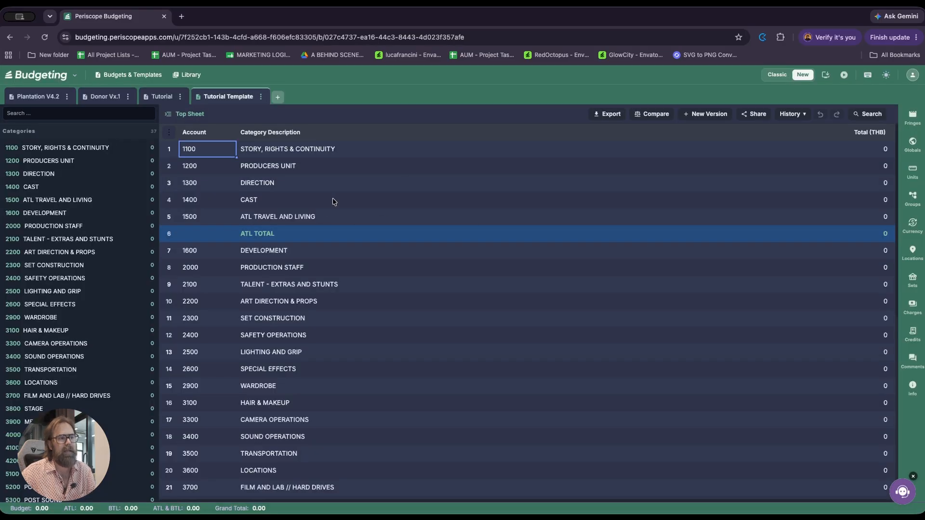
# - Open the Talent - Extras and Stunts category, move through its accounts and return to the top sheet
pyautogui.scroll(-2, 333, 202)
pyautogui.scroll(2, 305, 227)
pyautogui.click(196, 289)
pyautogui.click(289, 285)
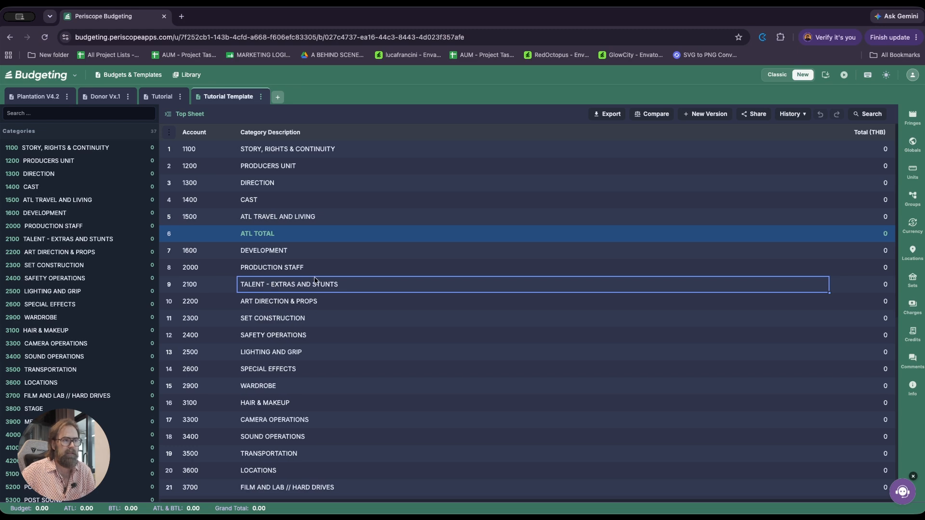
pyautogui.press('Return')
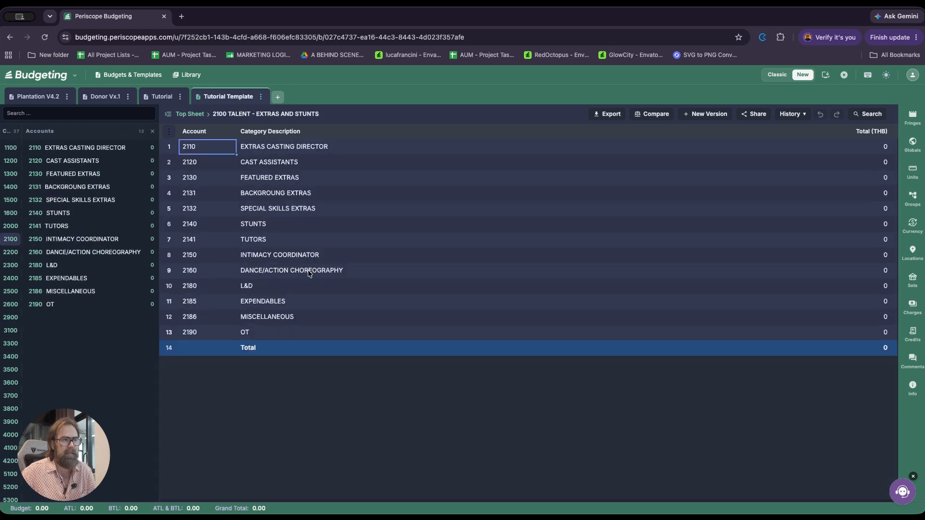
pyautogui.press('Right')
pyautogui.press('Down')
pyautogui.press('Down')
pyautogui.press('Down')
pyautogui.press('Left')
pyautogui.press('Up')
pyautogui.press('Right')
pyautogui.press('Down')
pyautogui.press('Down')
pyautogui.press('Down')
pyautogui.press('Up')
pyautogui.press('Left')
pyautogui.press('Down')
pyautogui.press('Escape')
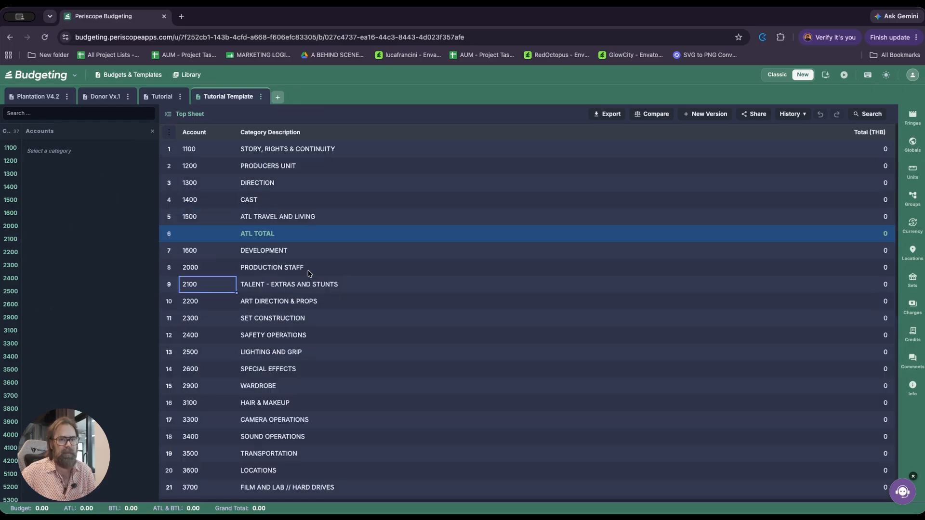
# - Move the cell selection through the category descriptions around Production Staff on the top sheet
pyautogui.press('Right')
pyautogui.press('Down')
pyautogui.press('Down')
pyautogui.press('Up')
pyautogui.press('Up')
pyautogui.press('Up')
pyautogui.press('Up')
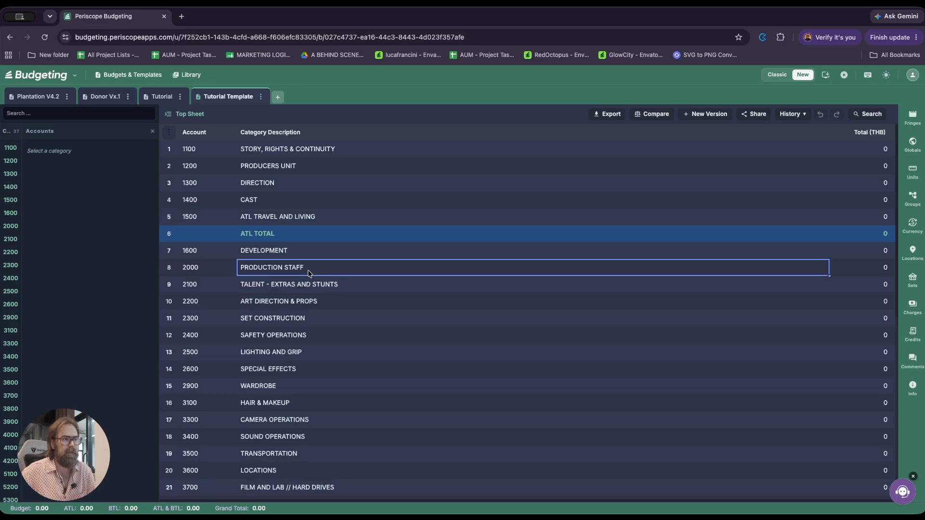
# - Open the Development category and its Writing account, and return to the top sheet
pyautogui.press('Return')
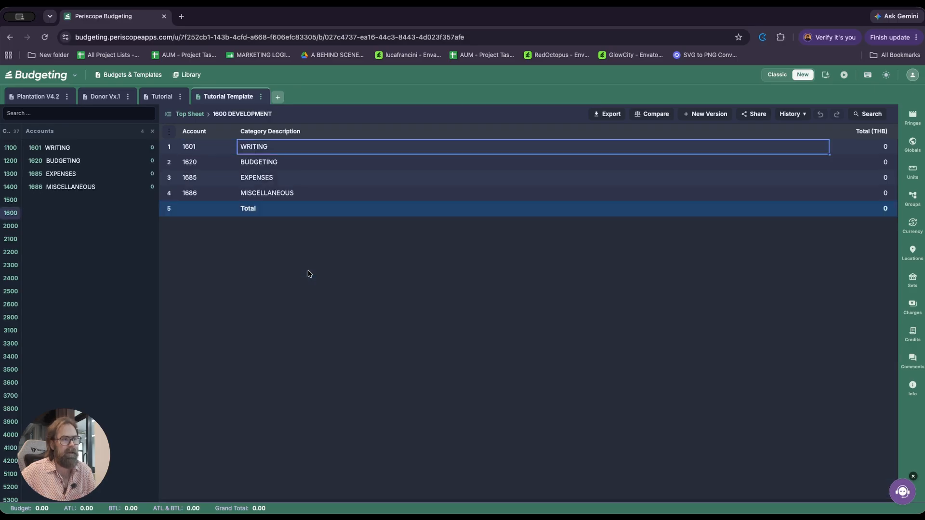
pyautogui.press('Return')
pyautogui.press('Escape')
pyautogui.press('Escape')
# - Open the First Assistant Director account within the Production Staff category
pyautogui.press('Down')
pyautogui.press('Return')
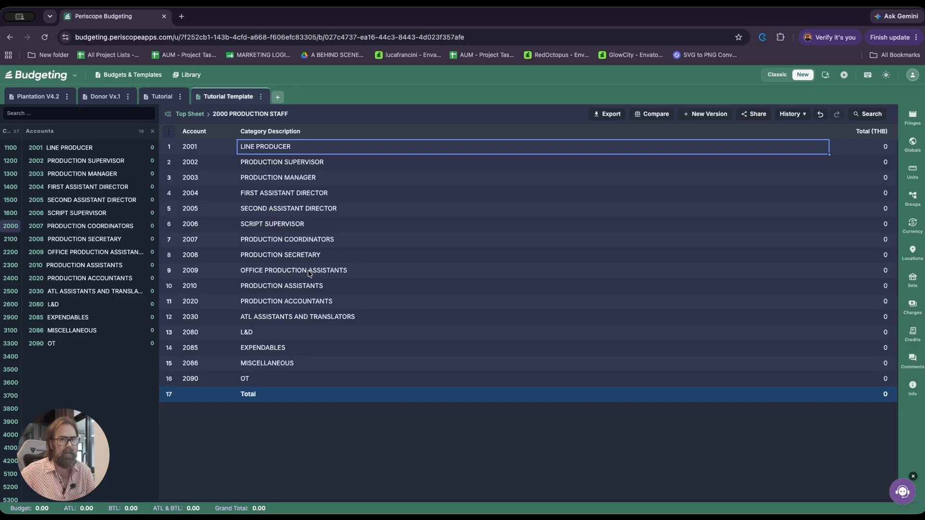
pyautogui.press('Down')
pyautogui.press('Down')
pyautogui.press('Down')
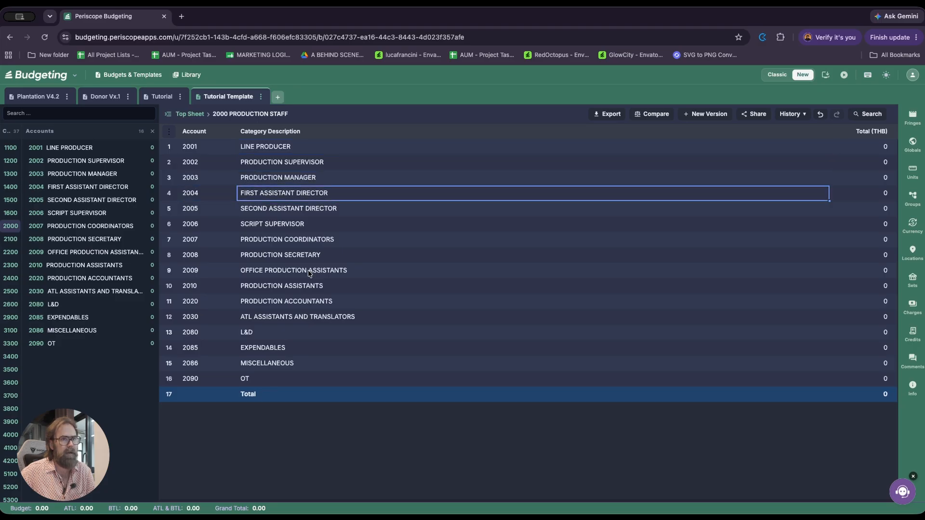
pyautogui.press('Return')
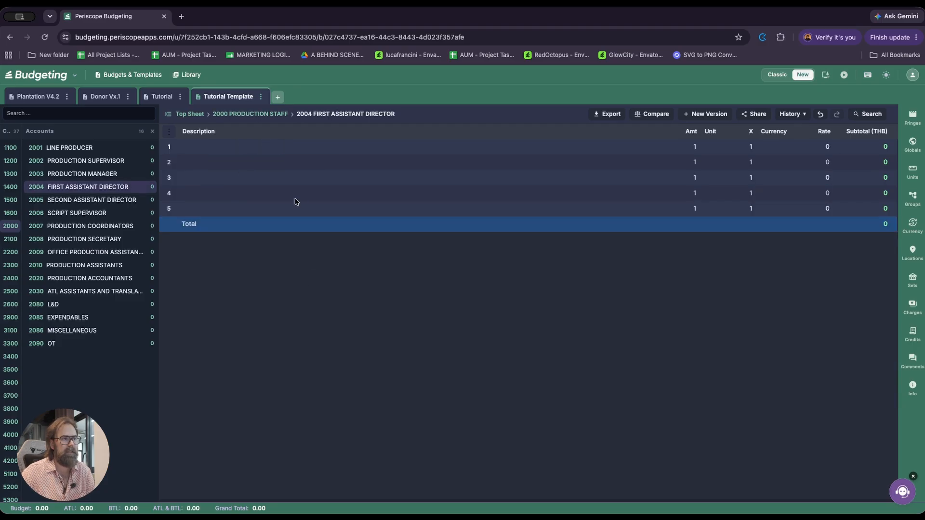
# - Enter "Prep" and "Shoot" as the first two line descriptions of First Assistant Director and return to Production Staff
pyautogui.click(269, 150)
pyautogui.write('Prep')
pyautogui.press('Return')
pyautogui.press('Return')
pyautogui.press('Right')
pyautogui.press('Left')
pyautogui.press('Up')
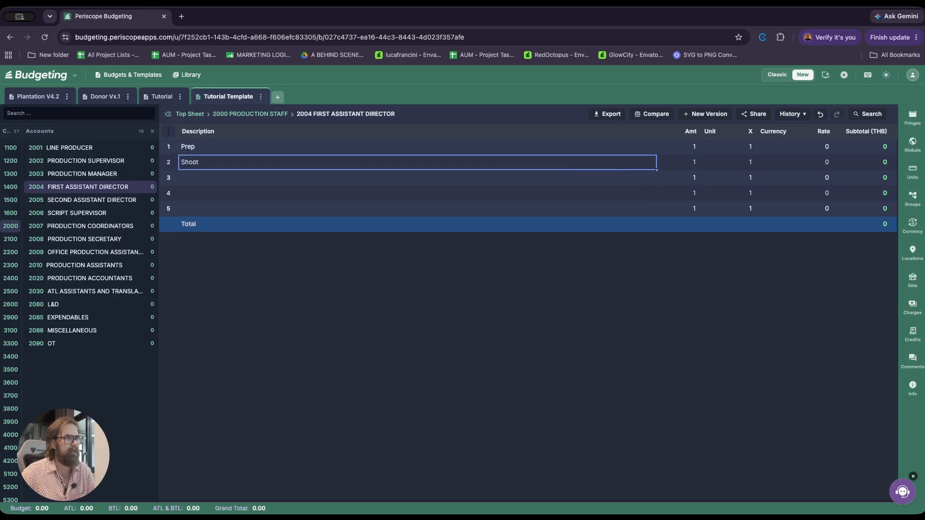
pyautogui.press('Escape')
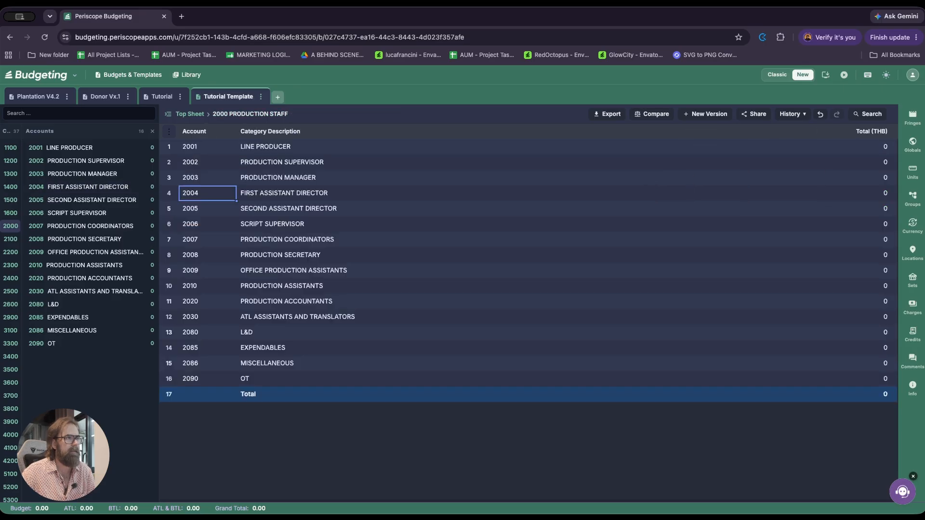
# - Look at the full list of budgets and the personal templates section, and return to the open budget
pyautogui.click(135, 75)
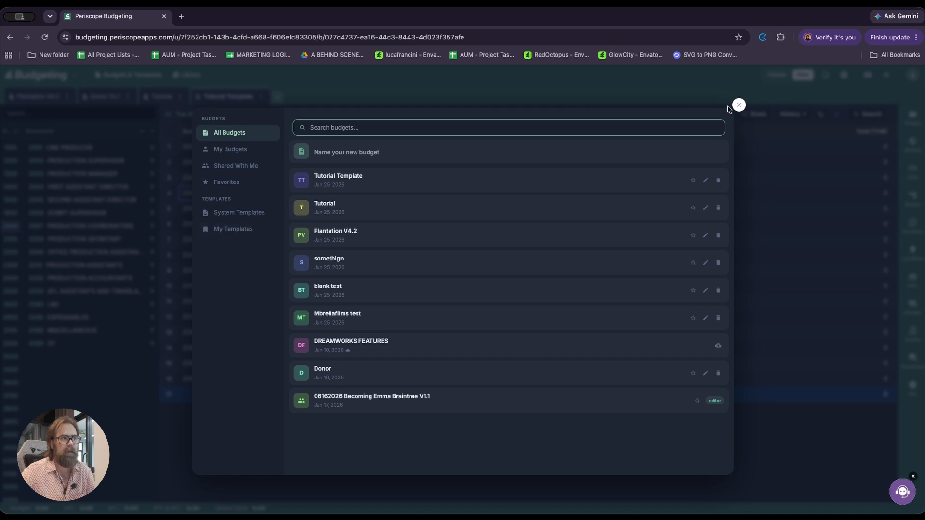
pyautogui.click(738, 104)
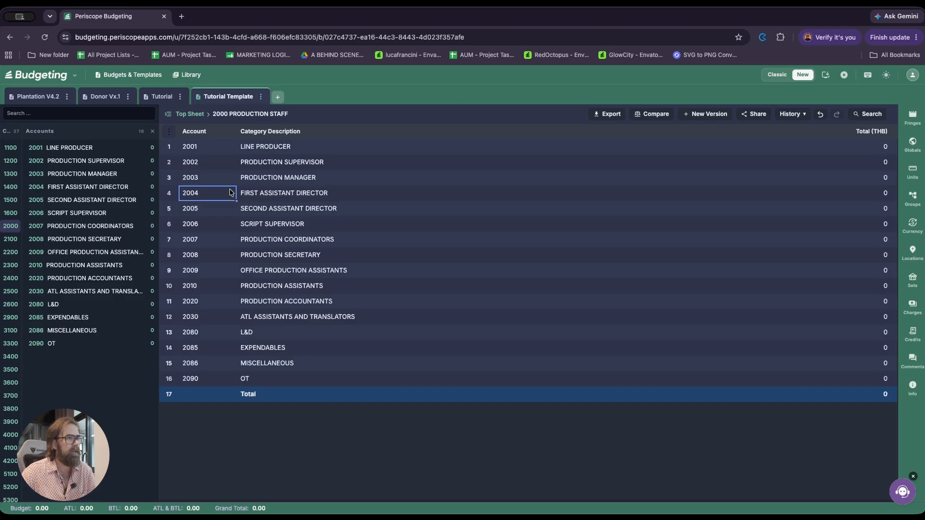
pyautogui.click(132, 76)
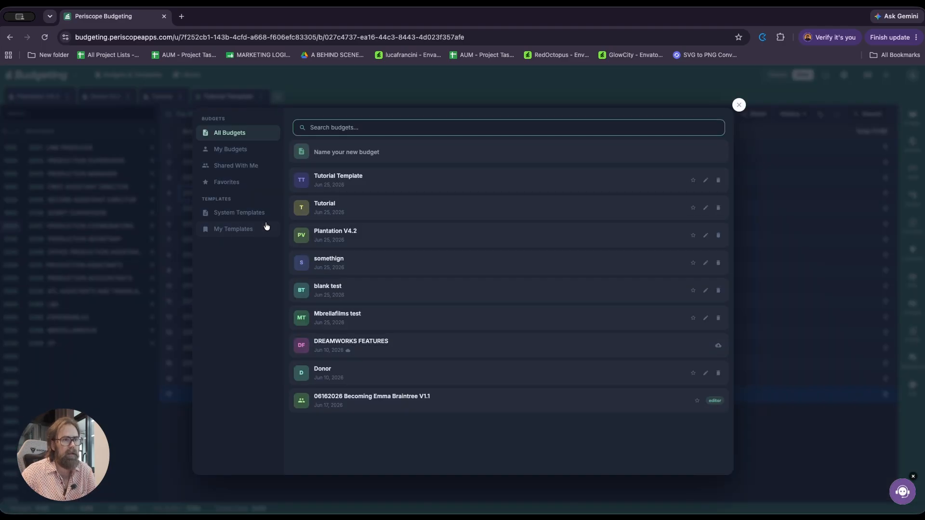
pyautogui.click(247, 235)
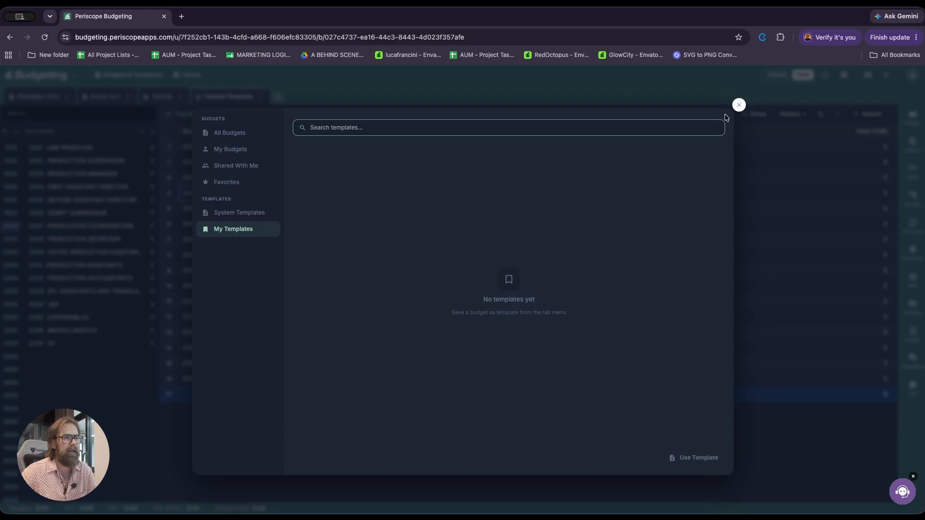
pyautogui.click(740, 106)
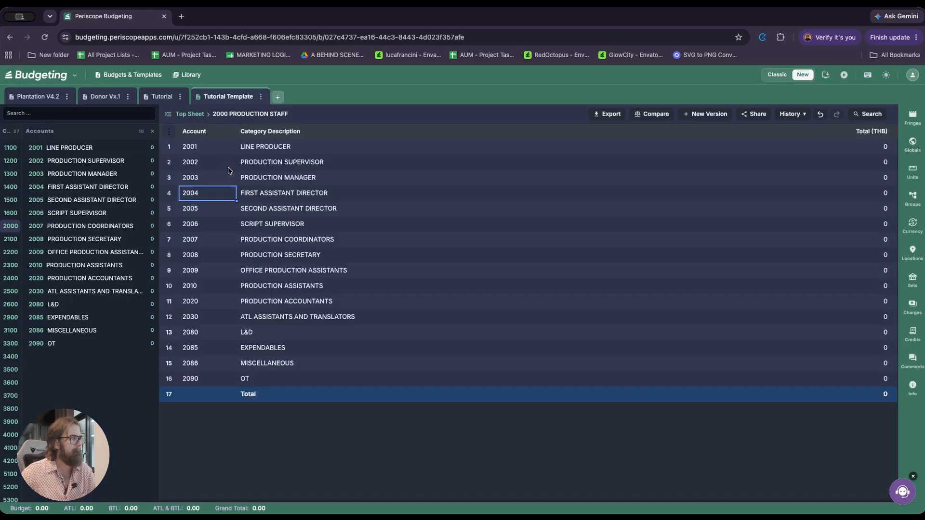
# - Search all budgets for "Plant"
pyautogui.click(121, 77)
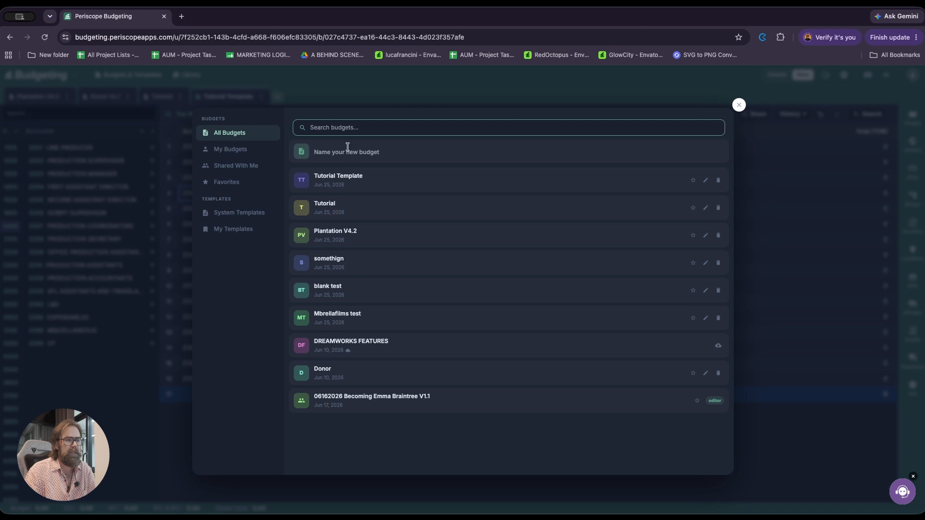
pyautogui.write('Plantion')
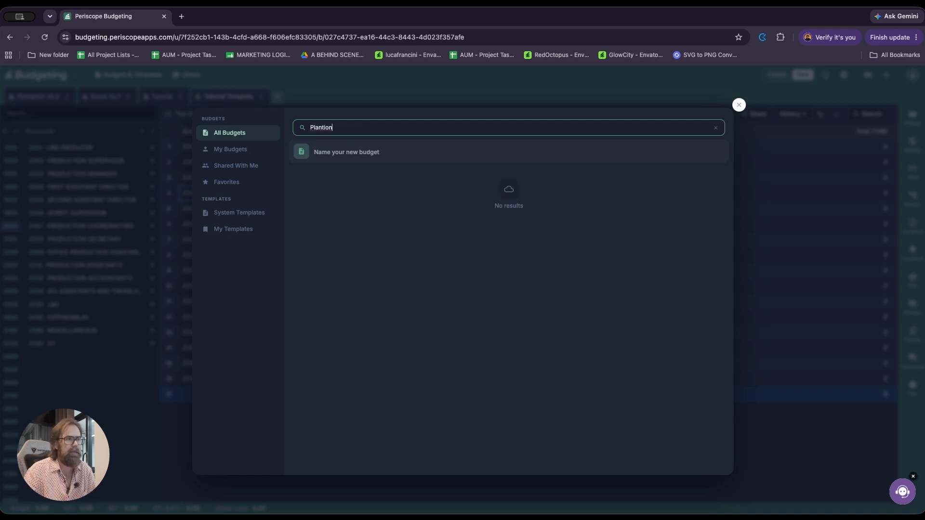
pyautogui.press('BackSpace')
pyautogui.press('BackSpace')
pyautogui.press('BackSpace')
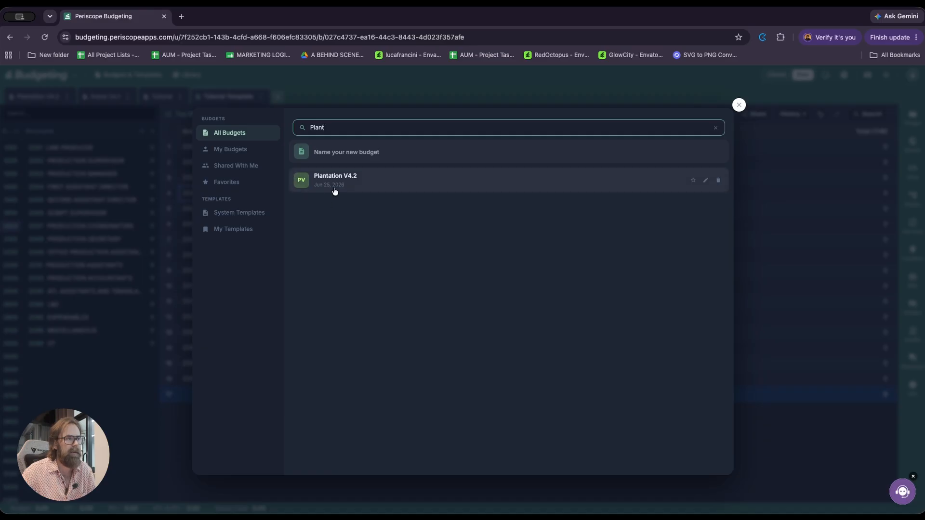
# - Check the "Plant" search in the user's own budgets, the shared budgets and the favorites
pyautogui.click(241, 150)
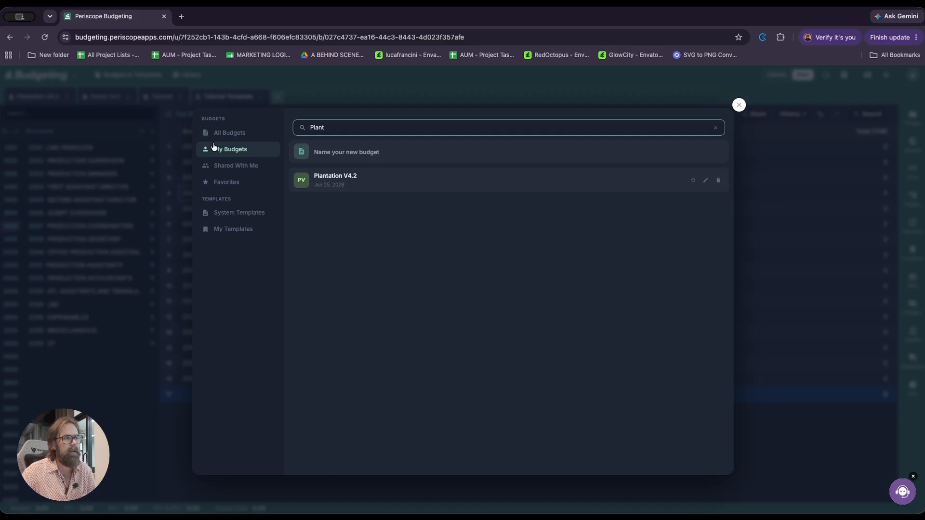
pyautogui.click(241, 167)
pyautogui.click(242, 151)
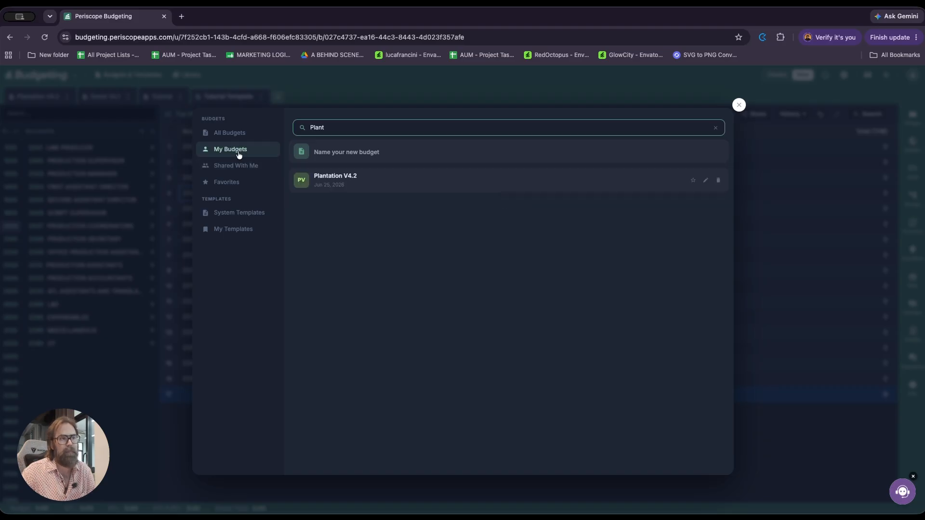
pyautogui.click(236, 167)
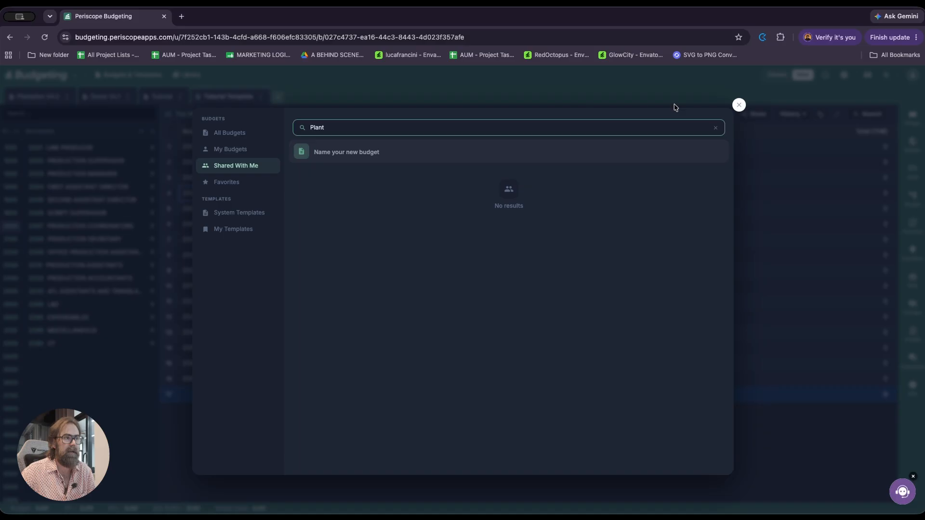
pyautogui.click(233, 150)
pyautogui.click(231, 182)
# - Clear the budget search, mark Plantation V4.2 as a favorite and show the favorites list
pyautogui.click(715, 128)
pyautogui.click(239, 150)
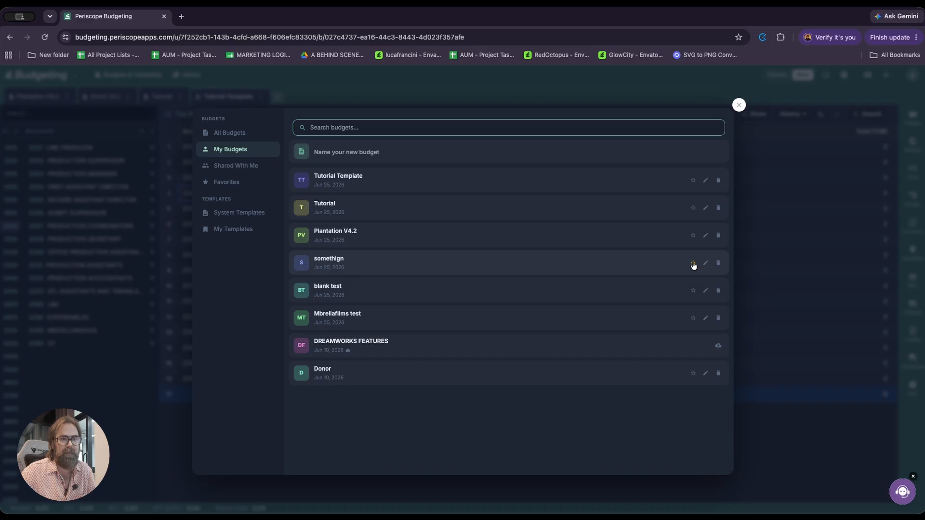
pyautogui.click(693, 235)
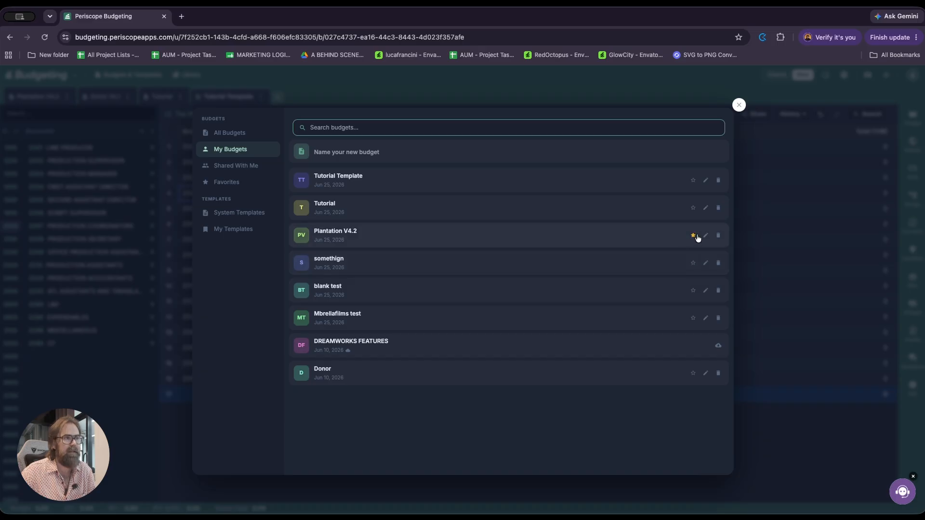
pyautogui.click(240, 183)
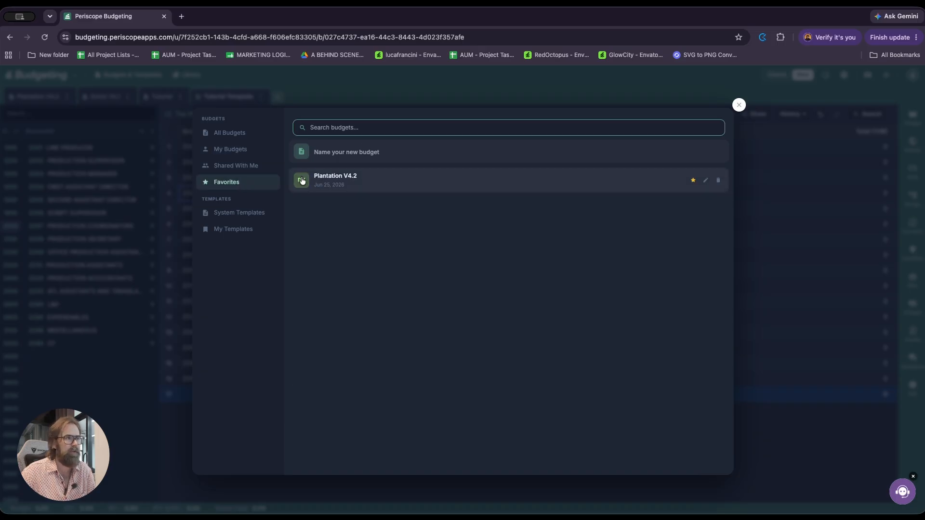